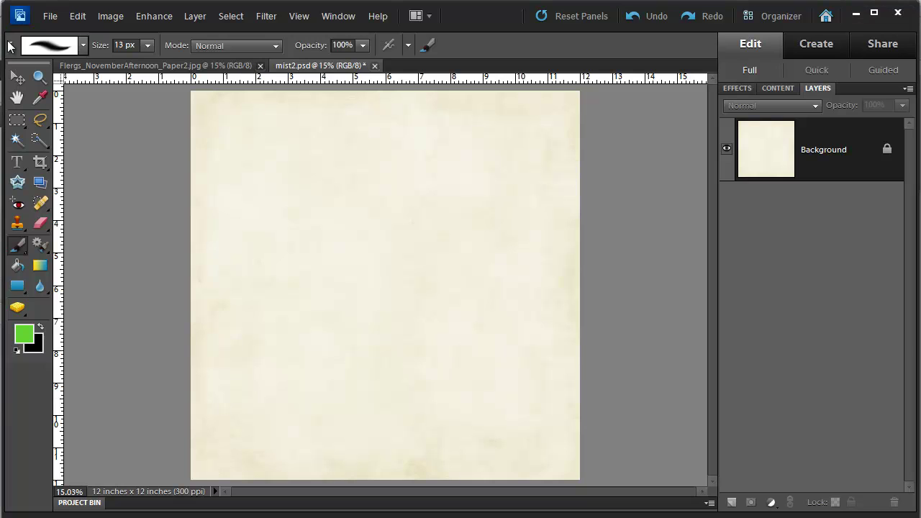
- Reset the brush tool, then load the BB_HiRes messy spray brush file as Brushes in the Preset Manager
left_click(10, 47)
left_click(15, 71)
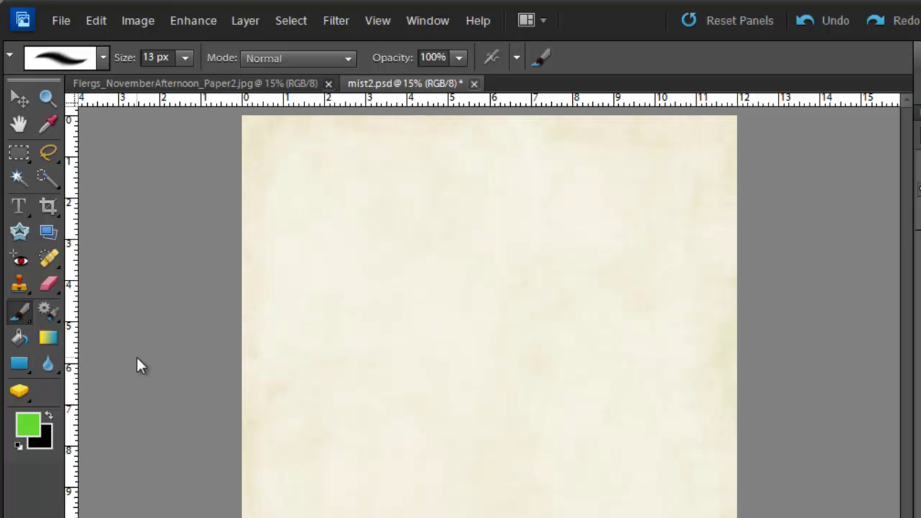
left_click(98, 21)
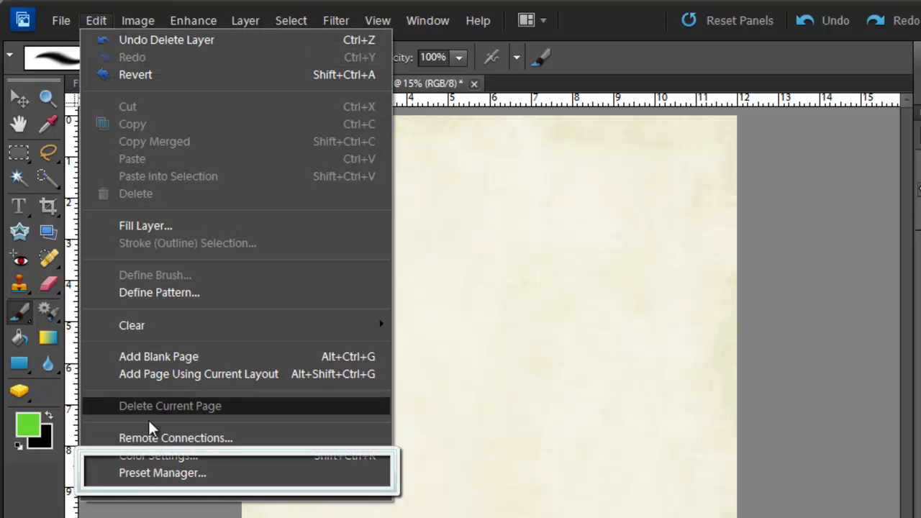
left_click(136, 471)
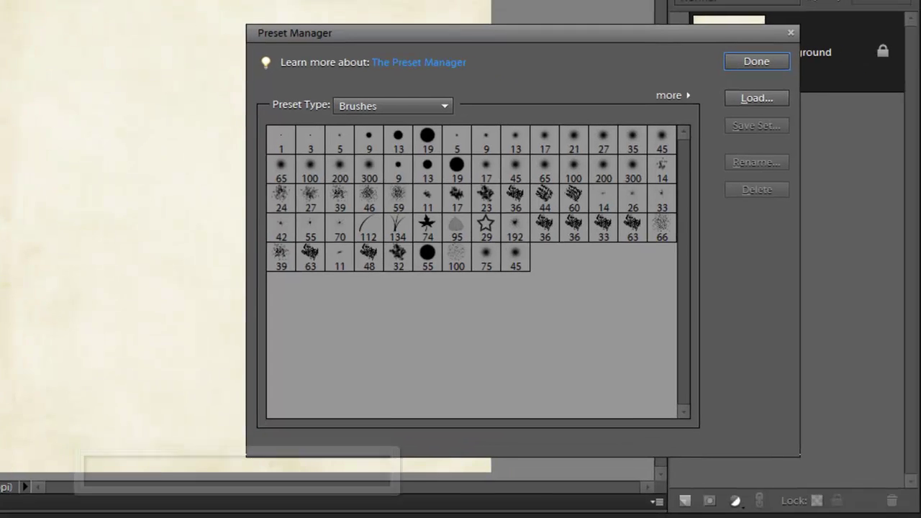
left_click(390, 104)
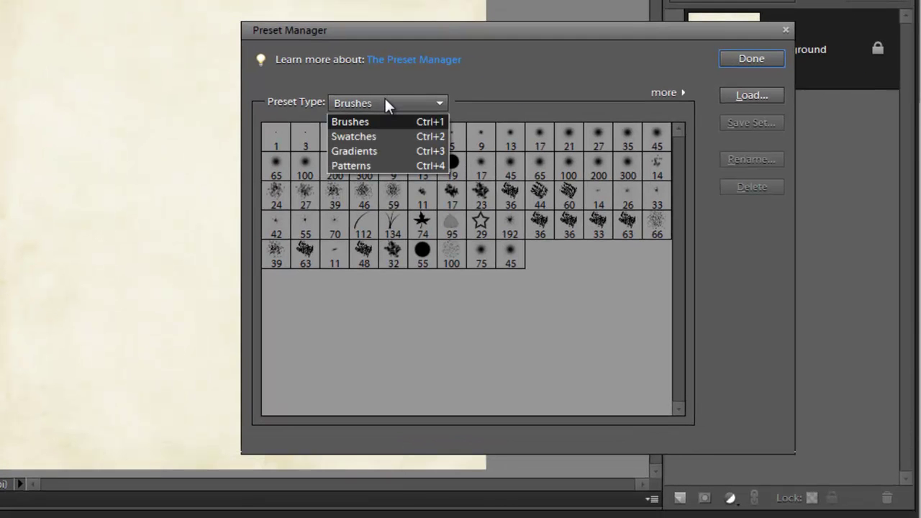
left_click(386, 103)
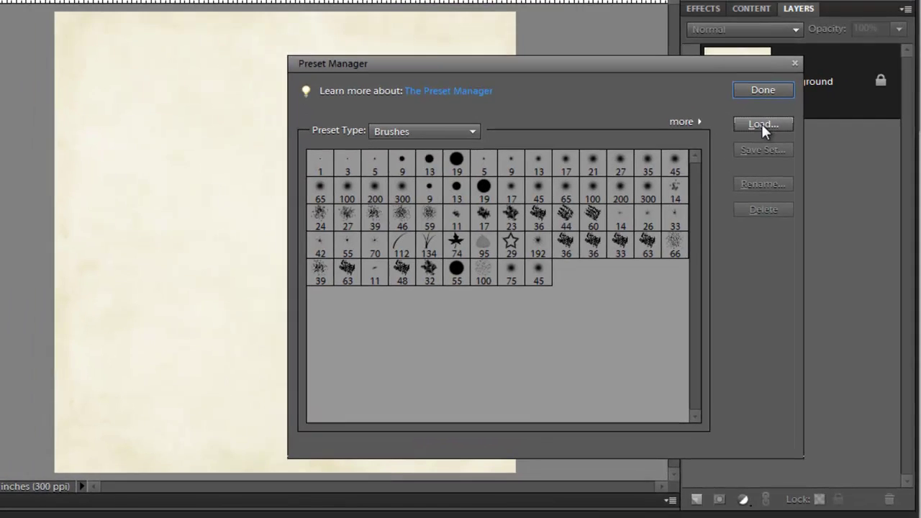
left_click(762, 123)
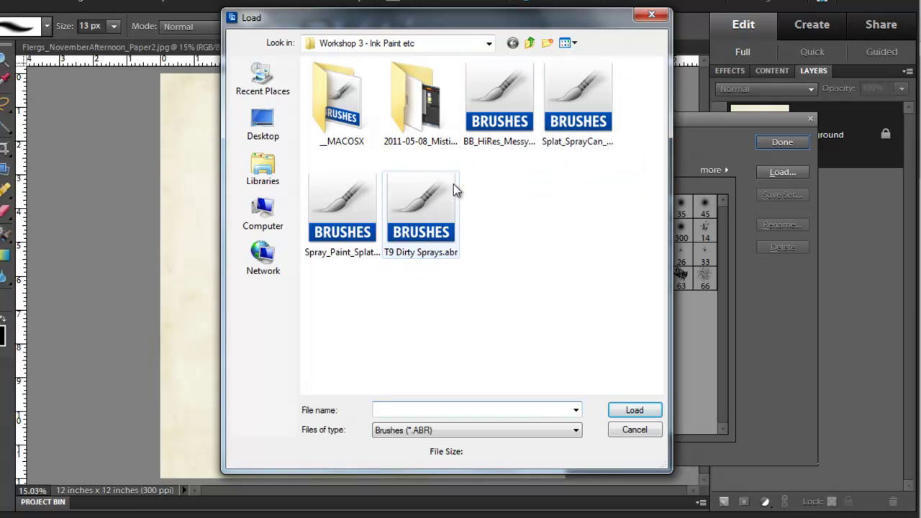
double_click(507, 119)
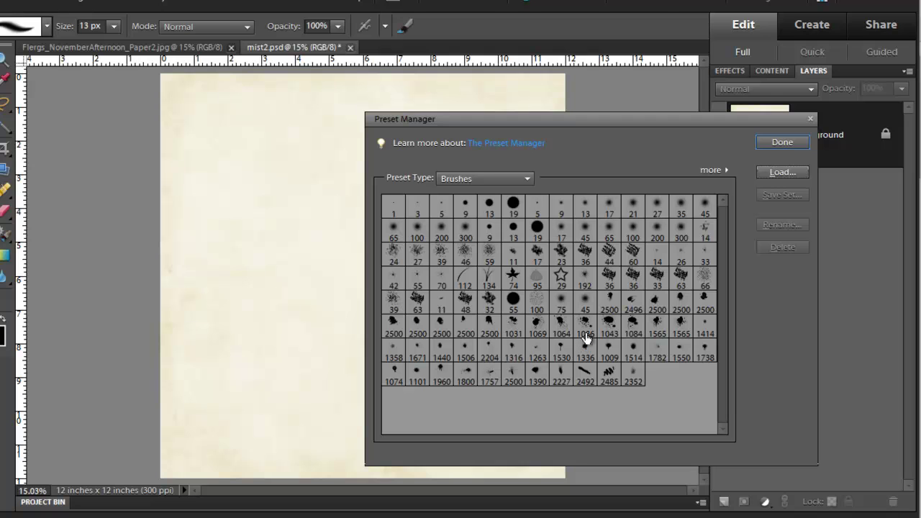
left_click(773, 141)
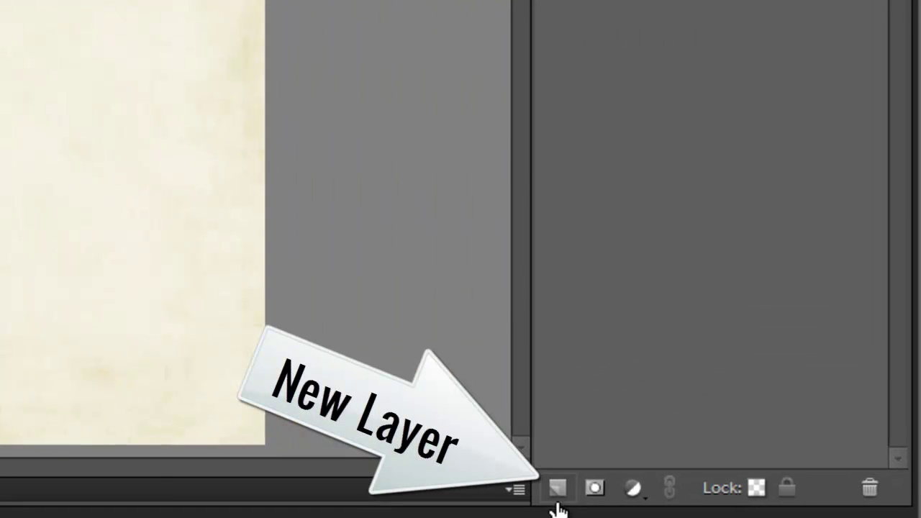
- Add empty Layer 1 above the cream paper and keep green 58d526 as the foreground colour
left_click(558, 504)
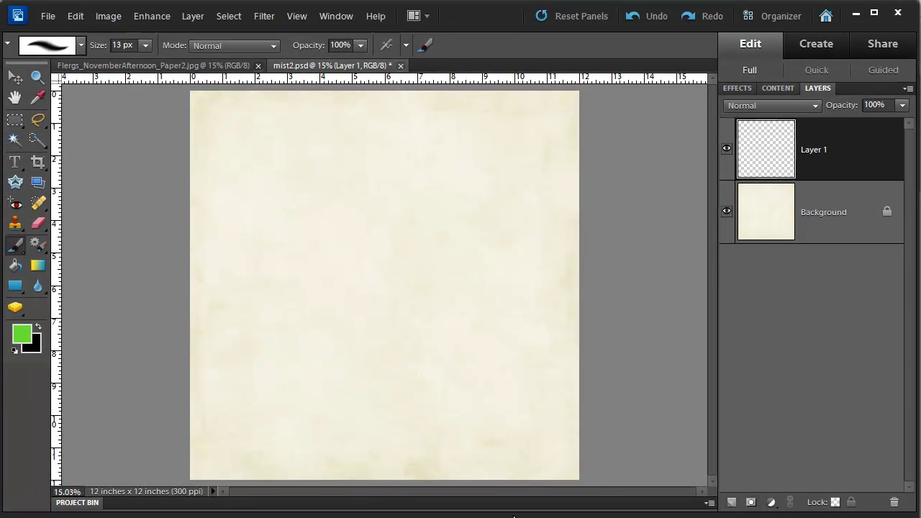
left_click(21, 334)
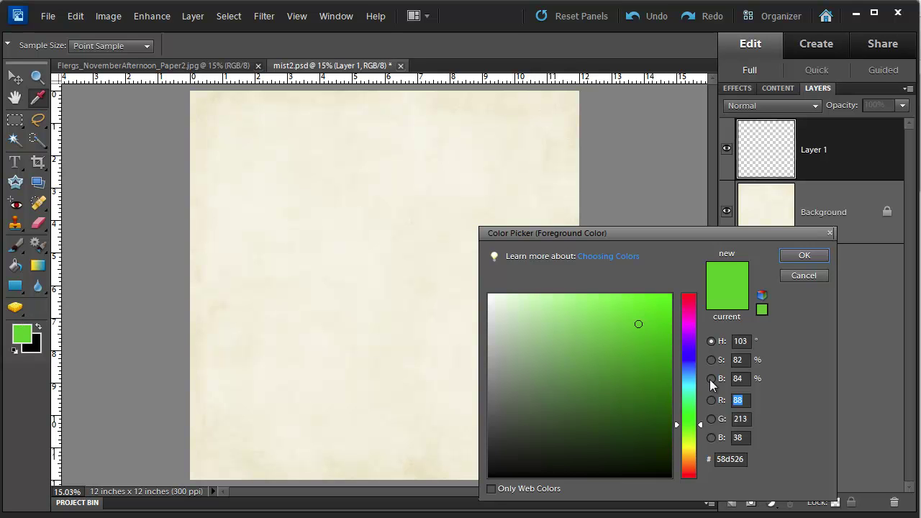
left_click(796, 255)
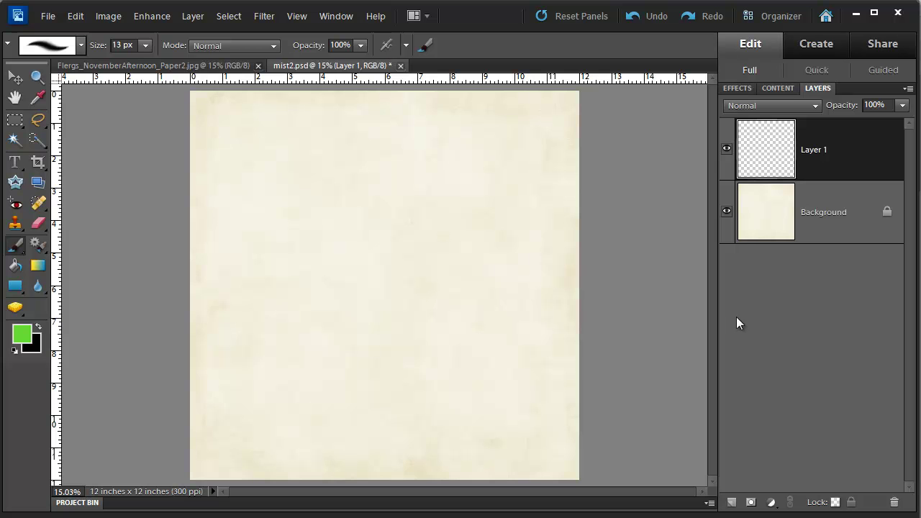
- Zoom to 25% and select splatter brush 1084 from an enlarged, large-thumbnail brush picker
key("ctrl+=")
key("ctrl+=")
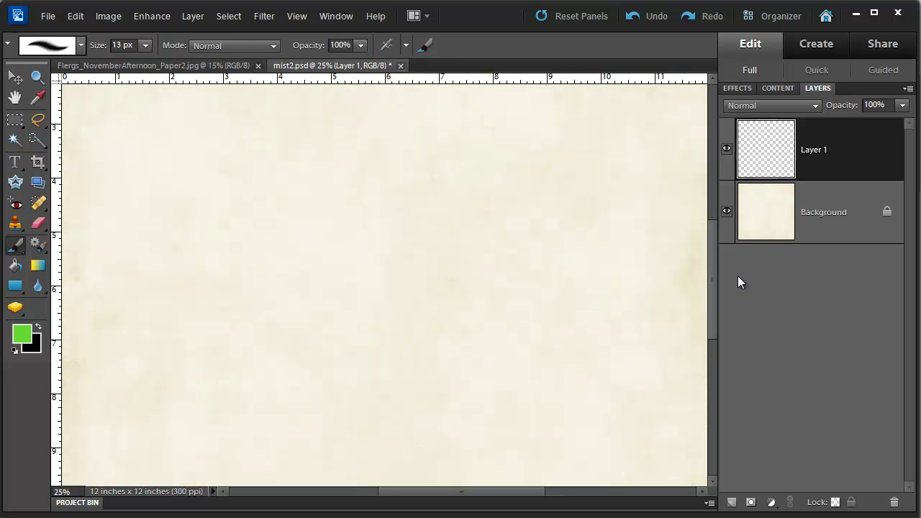
left_click(14, 77)
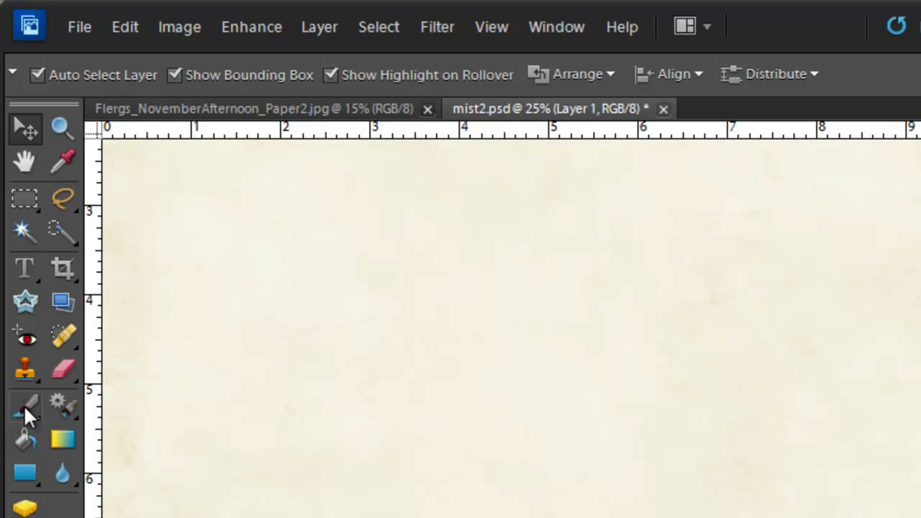
left_click(24, 406)
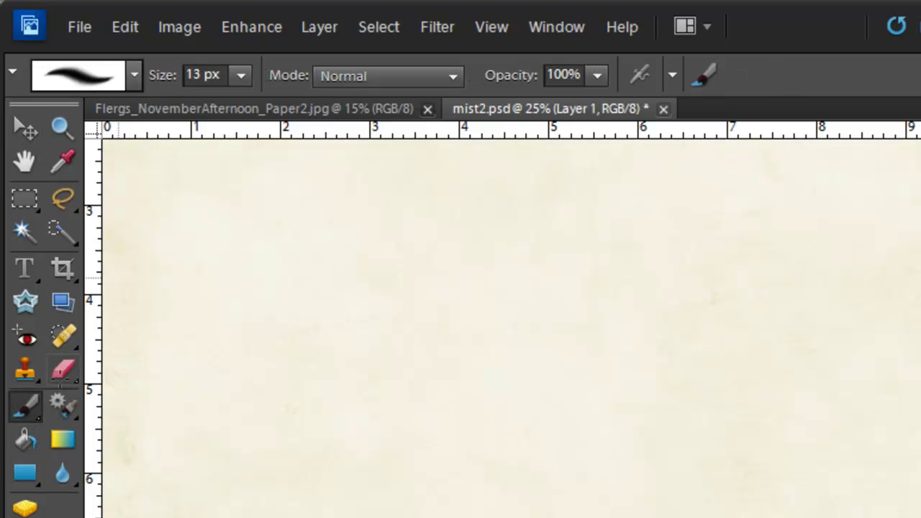
left_click(134, 75)
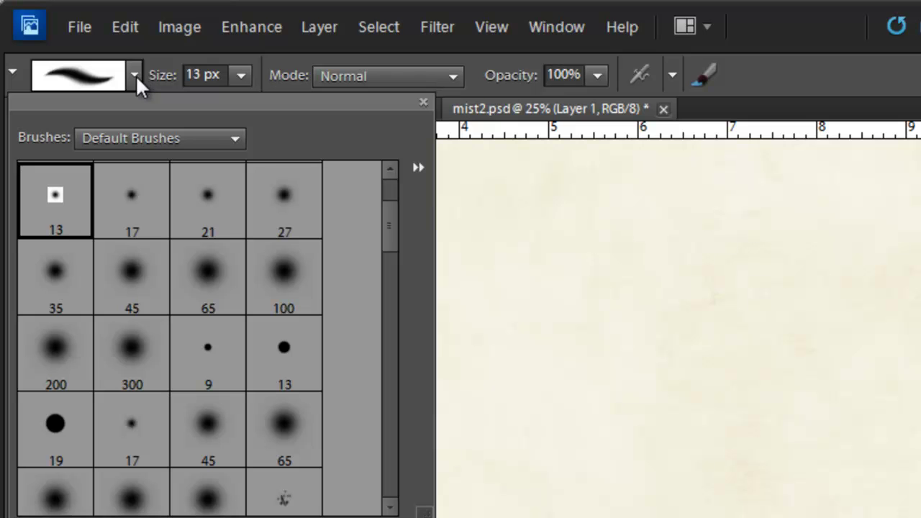
left_click_drag(386, 225, 378, 505)
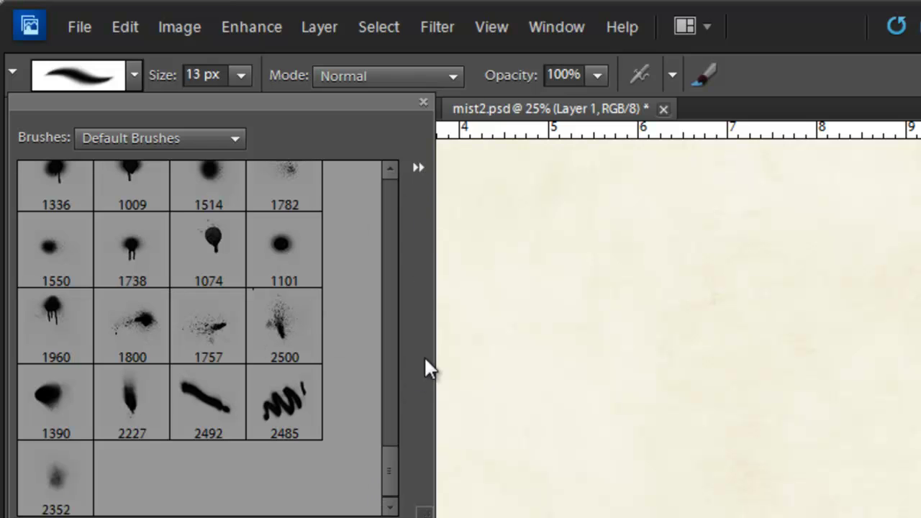
left_click(418, 172)
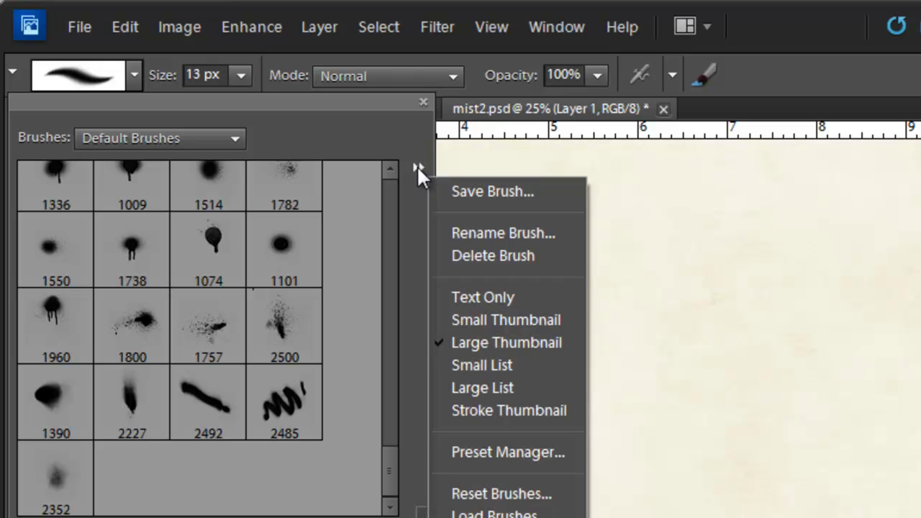
left_click(464, 342)
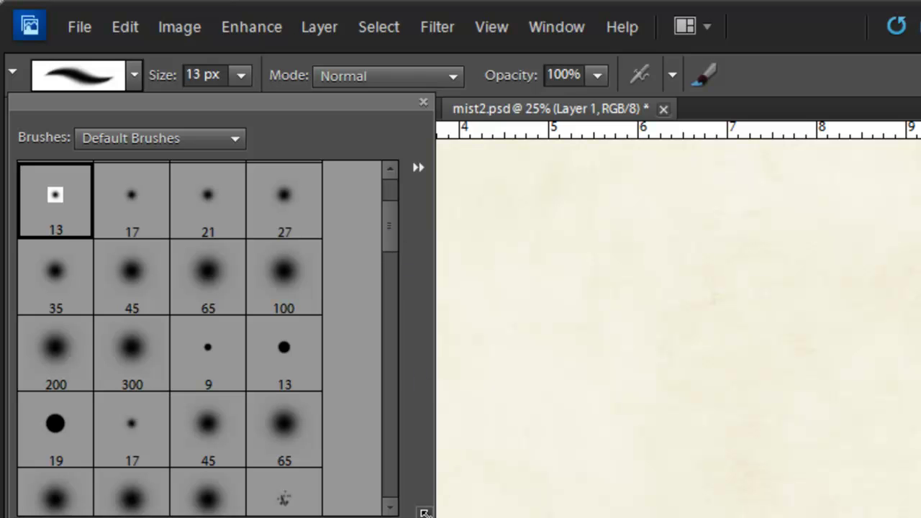
left_click_drag(425, 512, 442, 514)
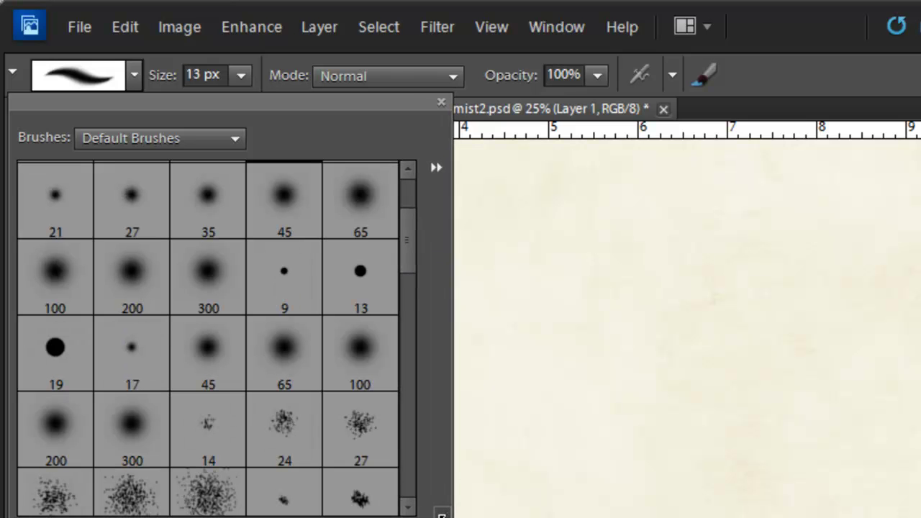
mouse_move(411, 262)
left_mouse_down()
mouse_move(417, 463)
mouse_move(416, 443)
left_mouse_up()
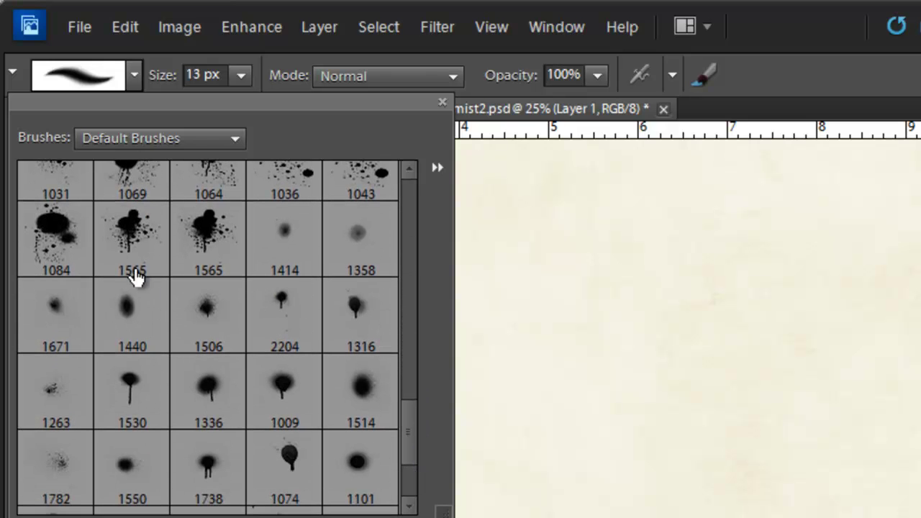
left_click(70, 247)
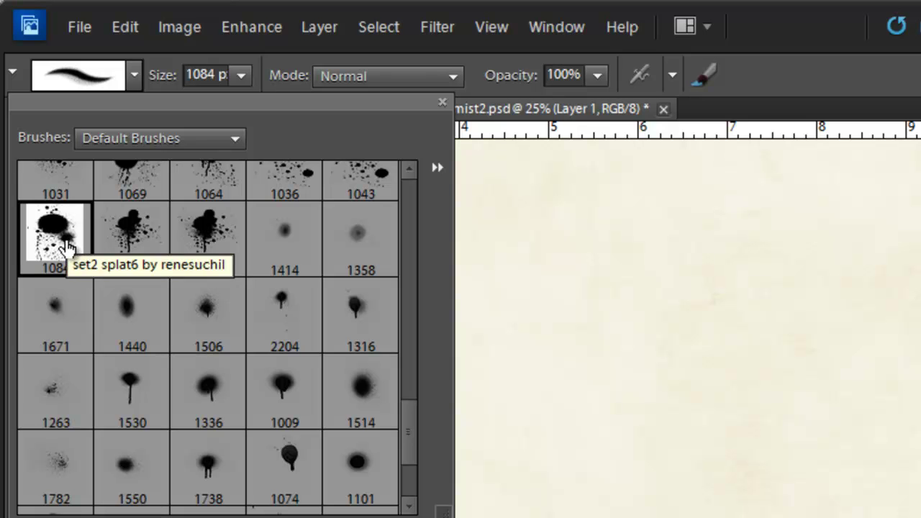
left_click(66, 245)
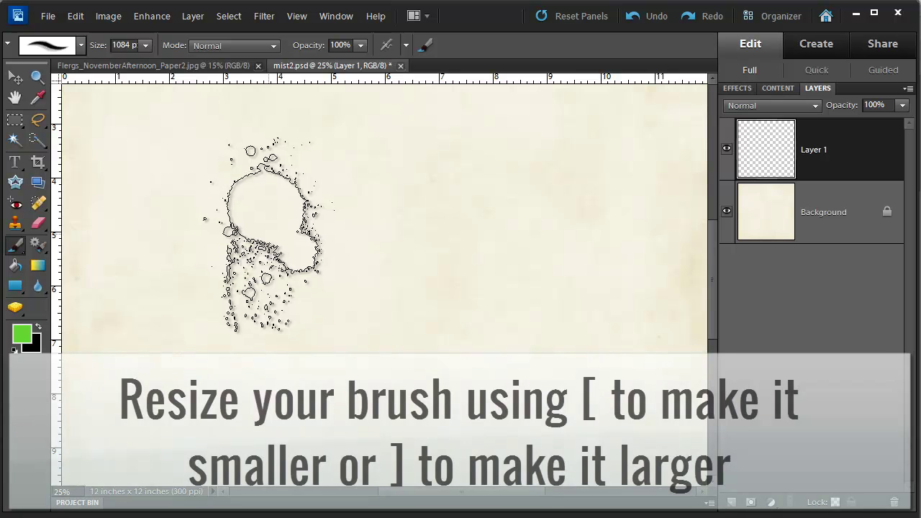
- Resize the splatter brush to about 1800 px
key("bracketright")
key("bracketright")
key("bracketright")
key("bracketright")
key("bracketright")
key("bracketright")
key("bracketright")
key("bracketright")
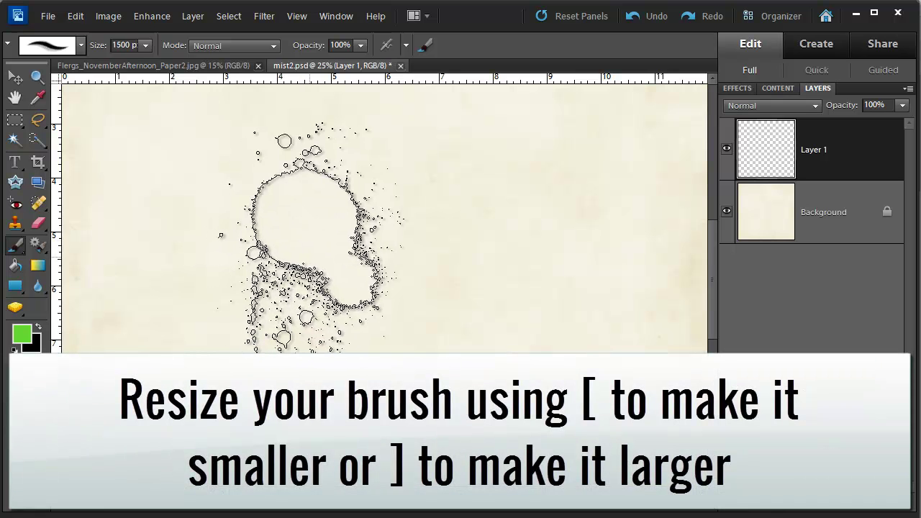
key("bracketright")
key("bracketright")
key("bracketright")
key("bracketright")
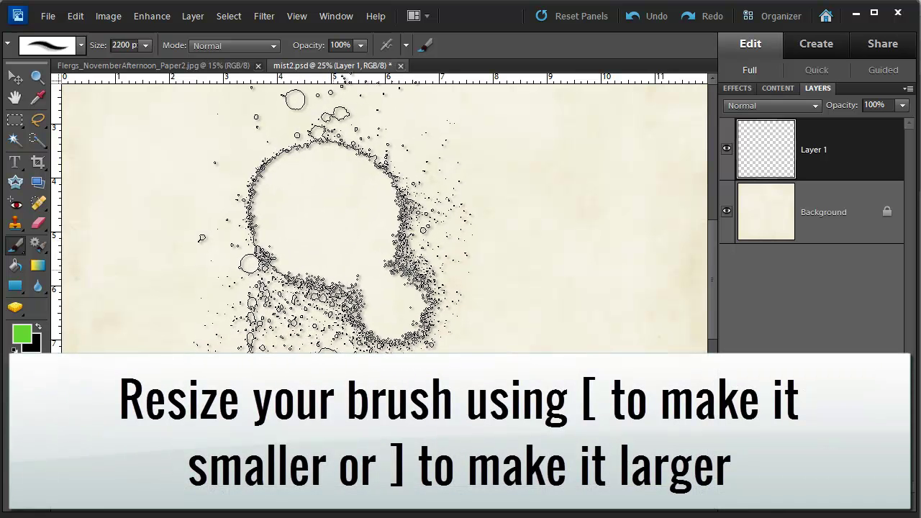
key("bracketleft")
key("bracketleft")
key("bracketleft")
key("bracketleft")
key("bracketleft")
key("bracketleft")
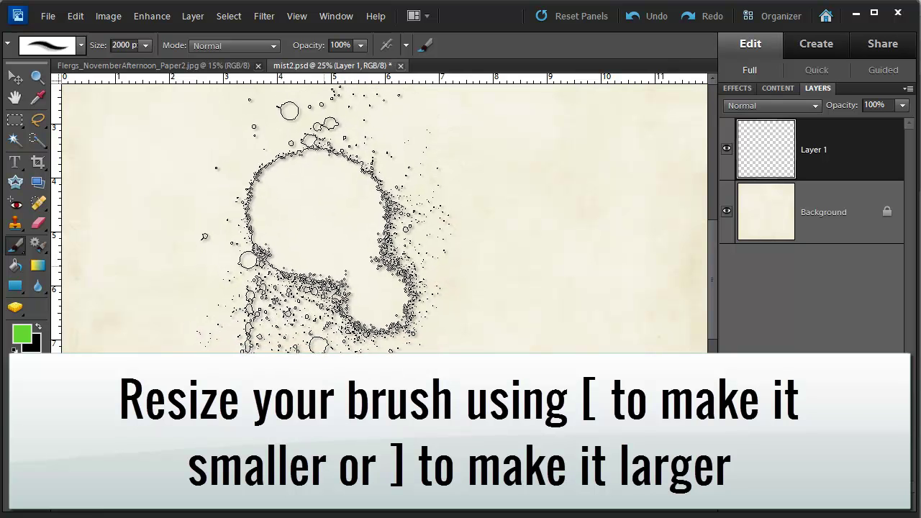
key("bracketleft")
key("bracketleft")
key("bracketleft")
key("bracketleft")
key("bracketleft")
key("bracketleft")
key("bracketleft")
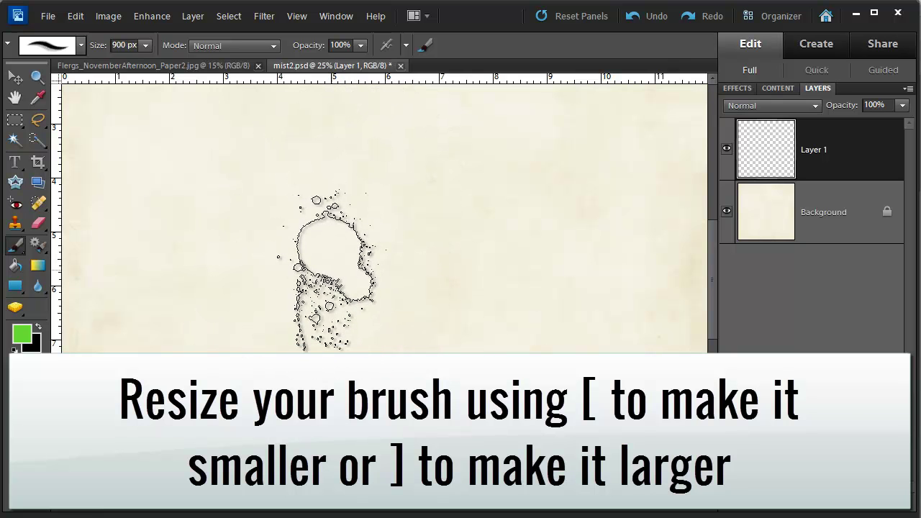
key("bracketright")
key("bracketright")
key("bracketright")
key("bracketright")
key("bracketright")
key("bracketright")
key("bracketright")
key("bracketright")
key("bracketright")
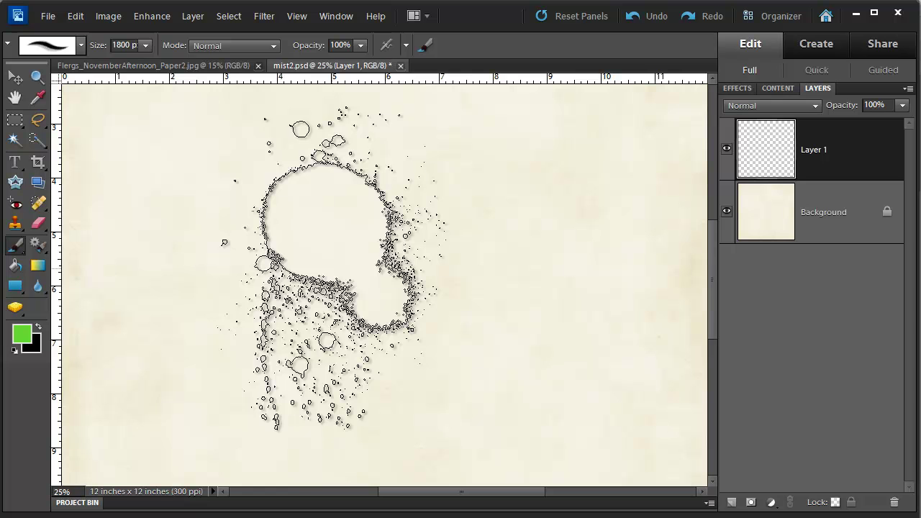
- Stamp six green splatters on Layer 1, building the right-hand cluster, then add empty Layer 2
left_click(296, 274)
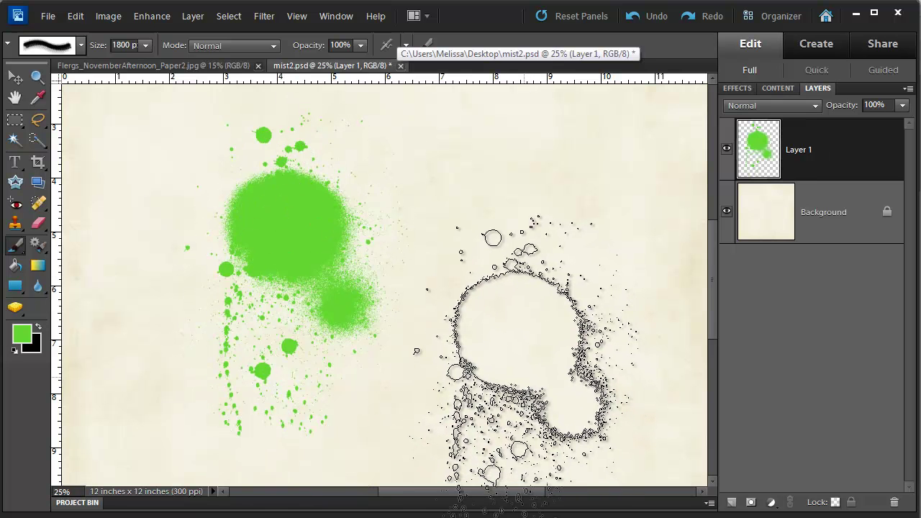
key("ctrl+0")
left_click(484, 248)
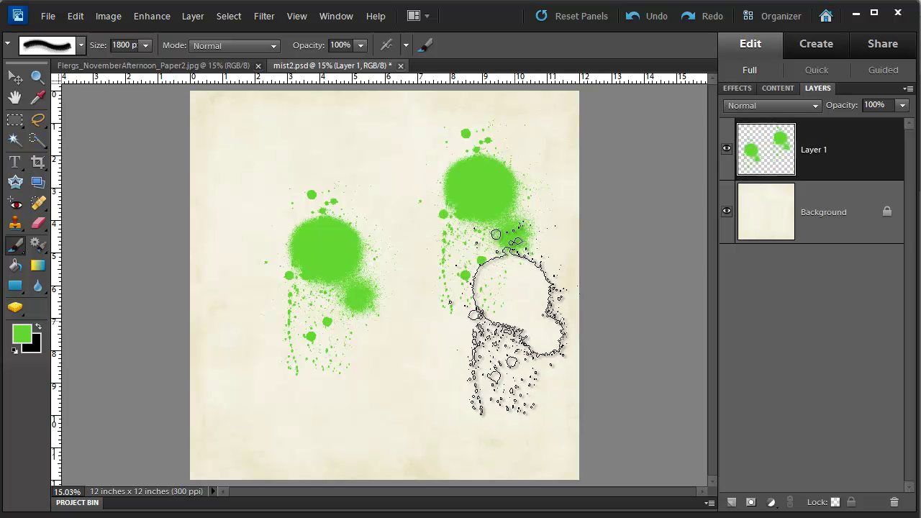
left_click(504, 294)
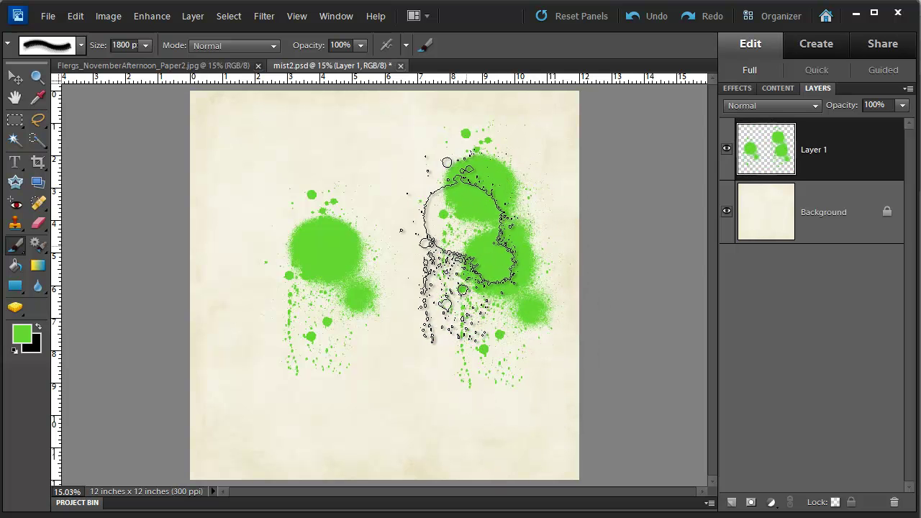
left_click(457, 241)
left_click(503, 259)
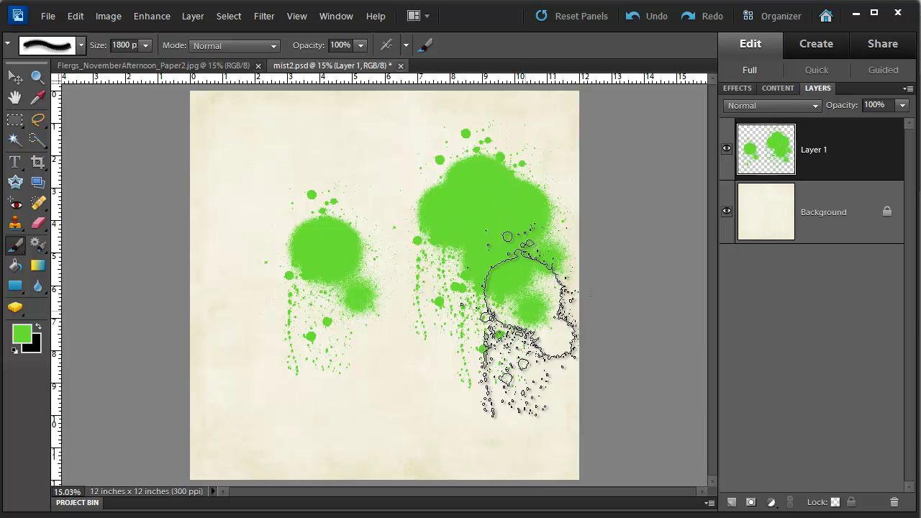
left_click(464, 198)
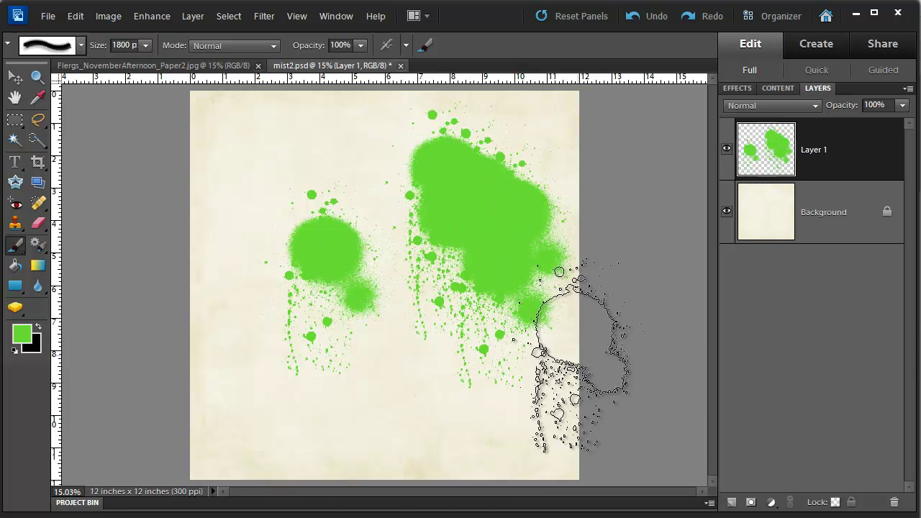
left_click(730, 503)
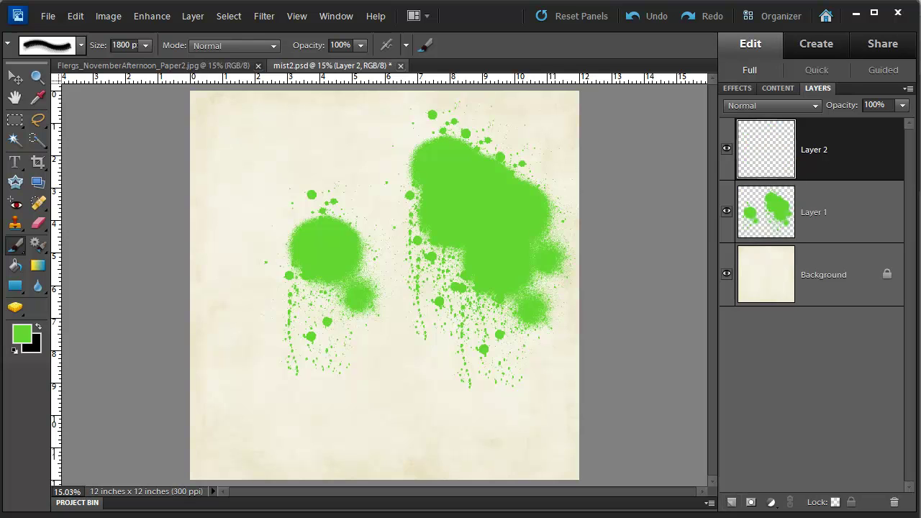
- Hide Layer 1 and paint two broad strokes on Layer 2 with soft round brush 1440 at 1900 px
left_click(726, 213)
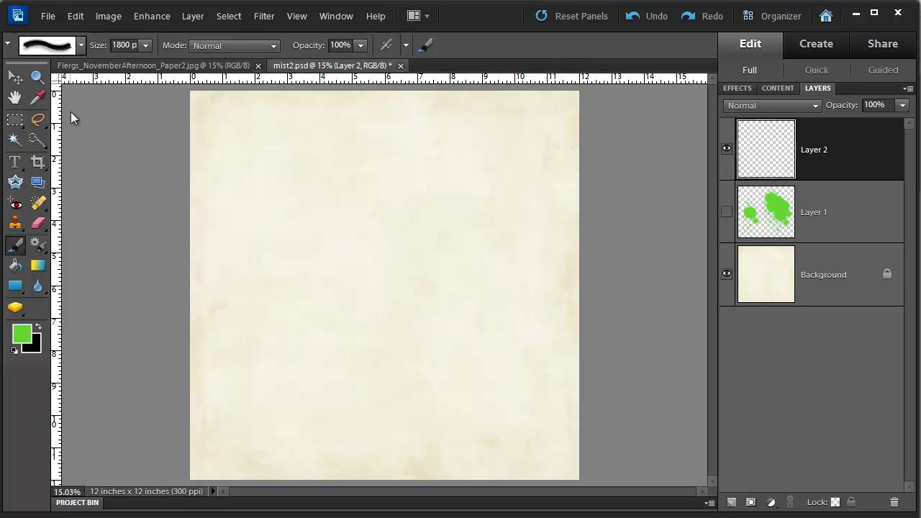
left_click(82, 45)
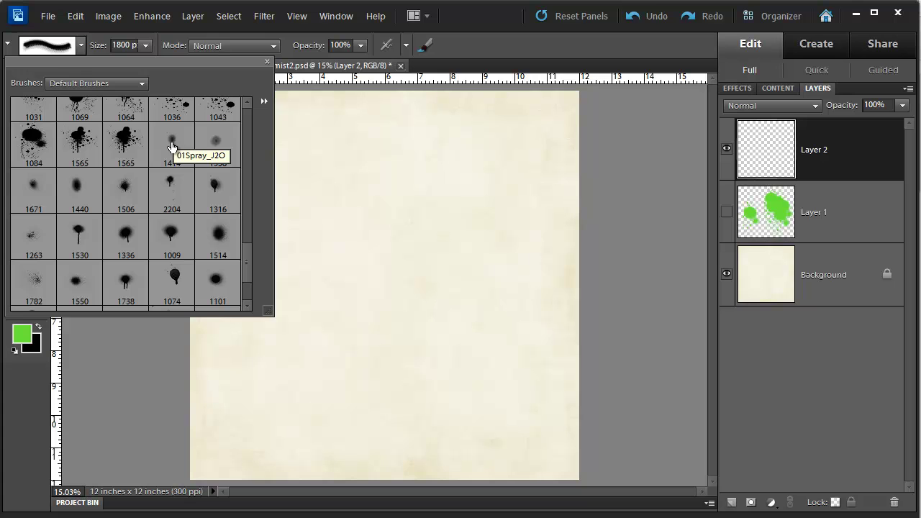
double_click(78, 193)
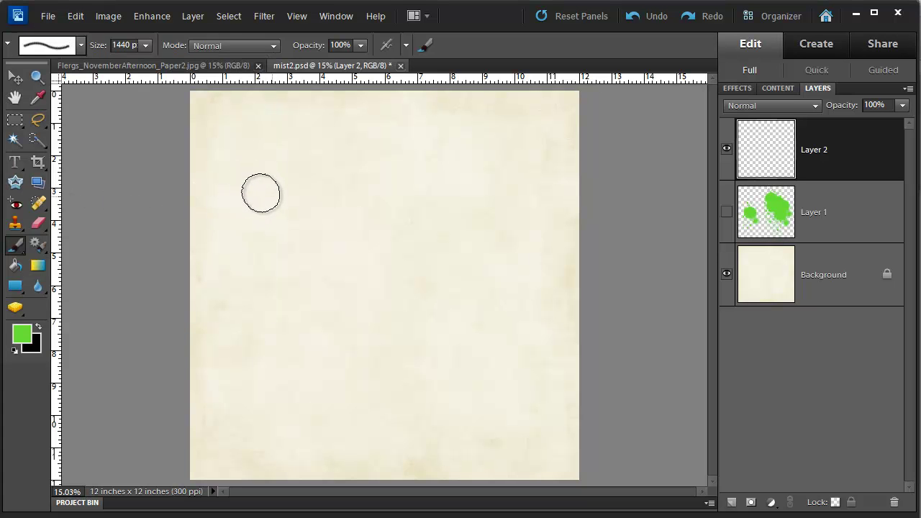
key("bracketright")
key("bracketright")
left_click_drag(272, 142, 335, 315)
mouse_move(423, 151)
left_mouse_down()
mouse_move(422, 263)
mouse_move(382, 154)
mouse_move(366, 251)
mouse_move(321, 276)
mouse_move(314, 372)
mouse_move(354, 286)
mouse_move(348, 362)
mouse_move(371, 302)
mouse_move(367, 352)
mouse_move(343, 409)
left_mouse_up()
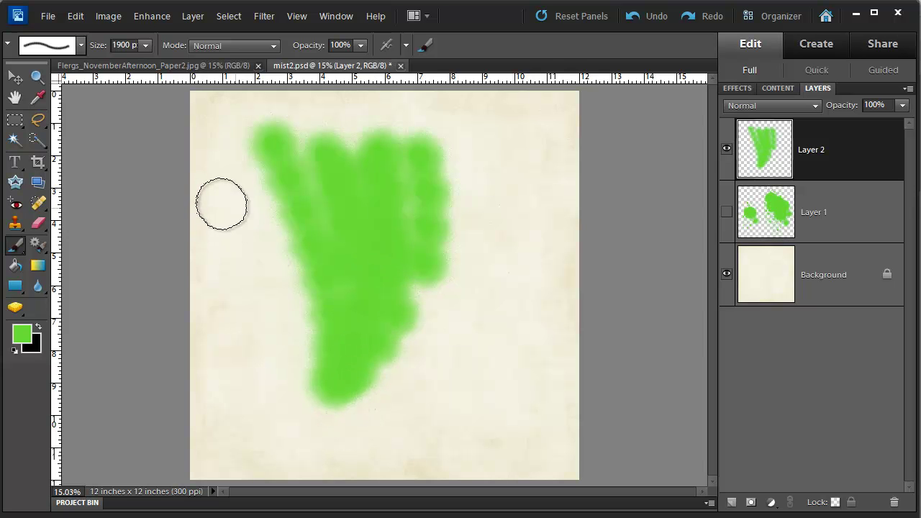
- Try several blend modes on Layer 2, then settle on Normal at 62% opacity
left_click(14, 77)
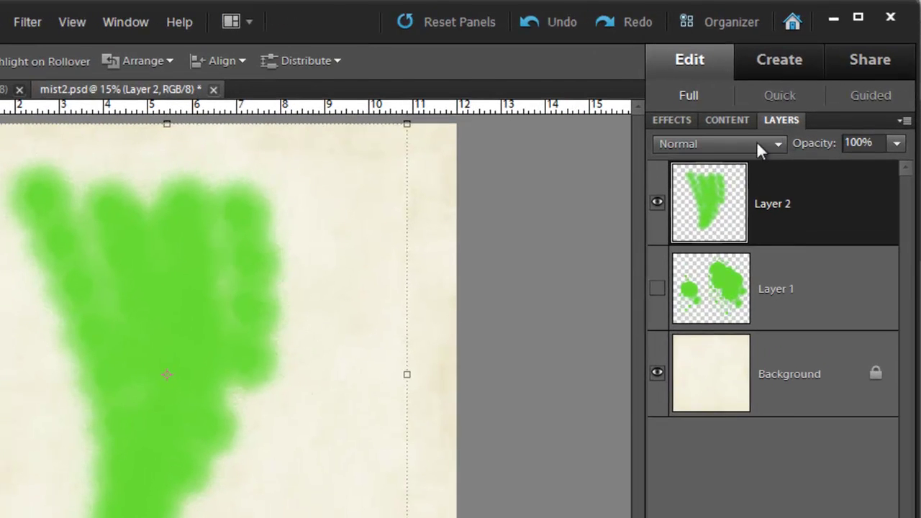
left_click(794, 106)
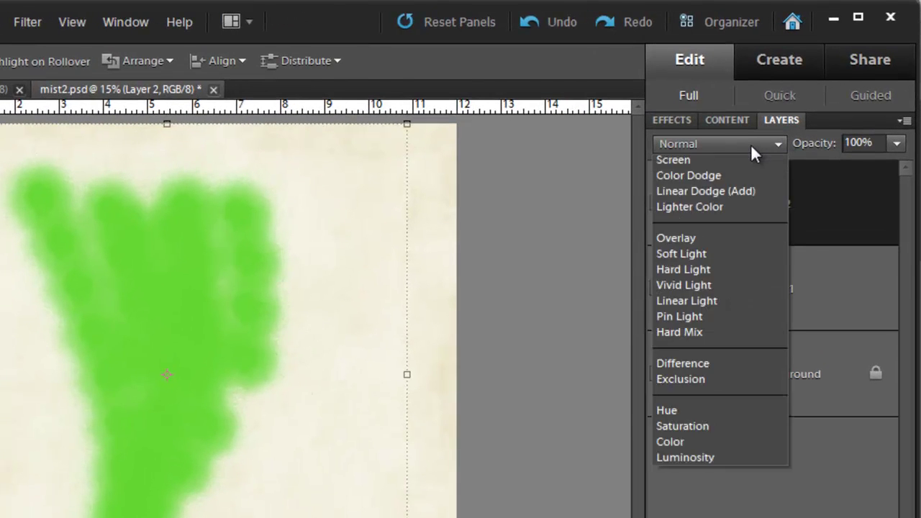
left_click(751, 143)
scroll(742, 146, "down", 7)
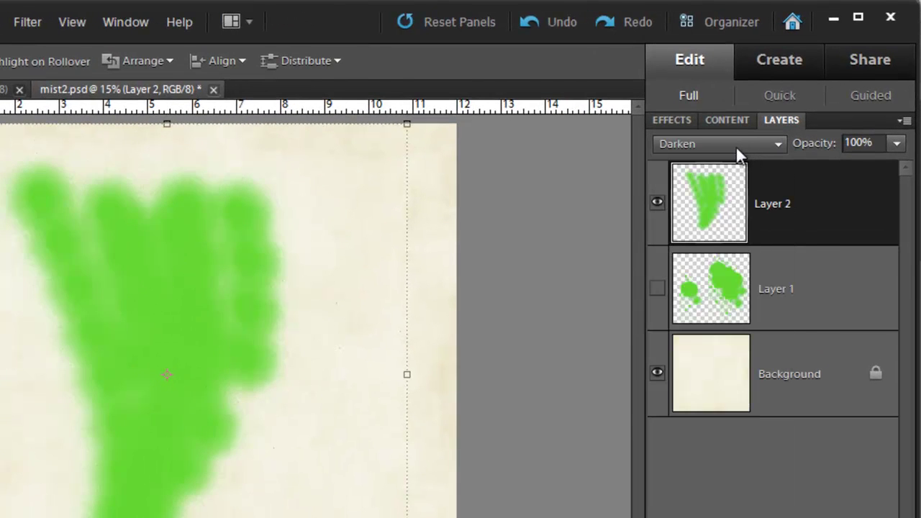
scroll(739, 158, "down", 4)
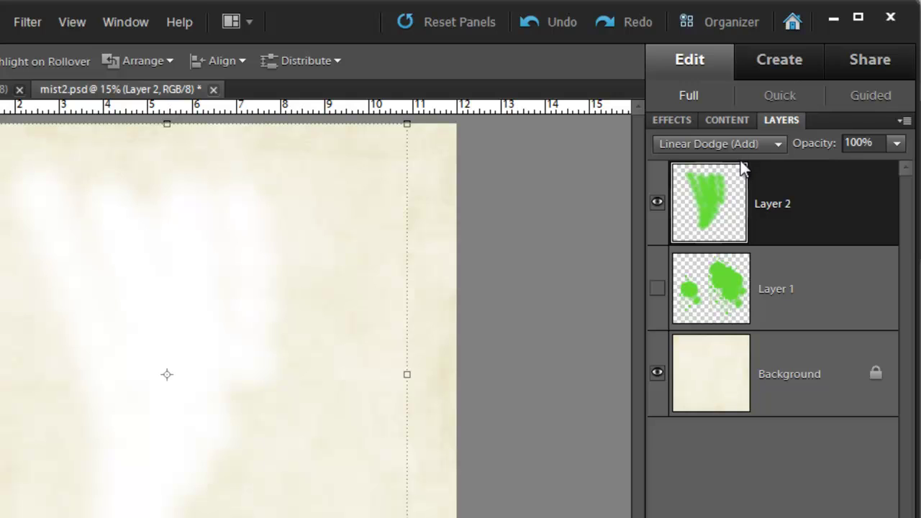
scroll(746, 145, "down", 3)
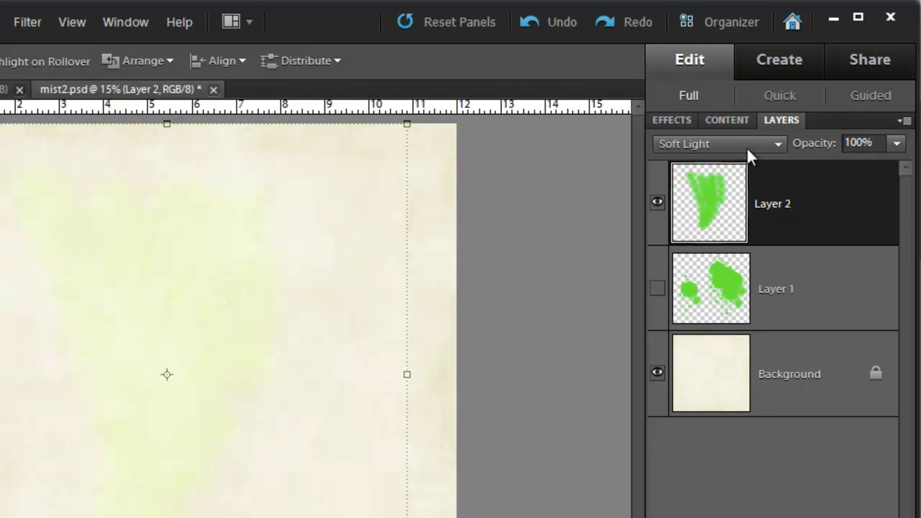
left_click(746, 145)
left_click(723, 160)
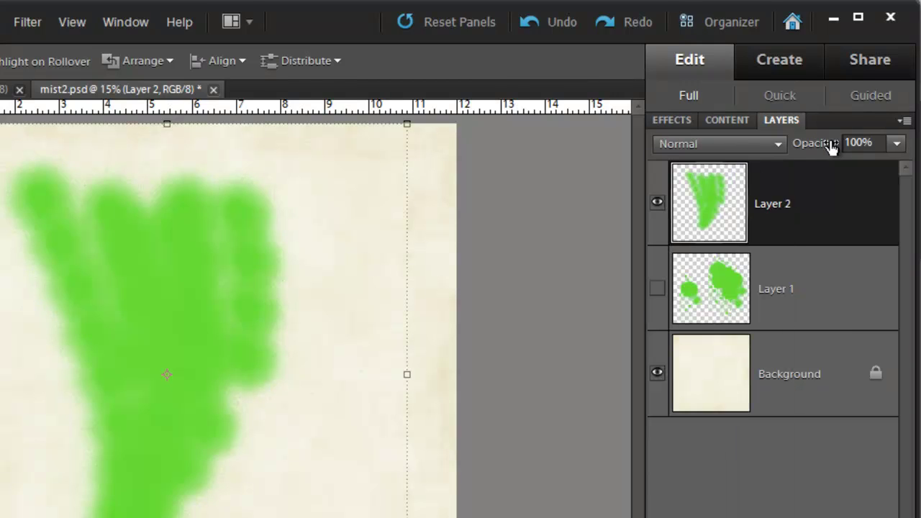
mouse_move(821, 151)
left_mouse_down()
mouse_move(773, 147)
mouse_move(854, 141)
mouse_move(819, 157)
mouse_move(787, 145)
mouse_move(878, 156)
mouse_move(833, 154)
left_mouse_up()
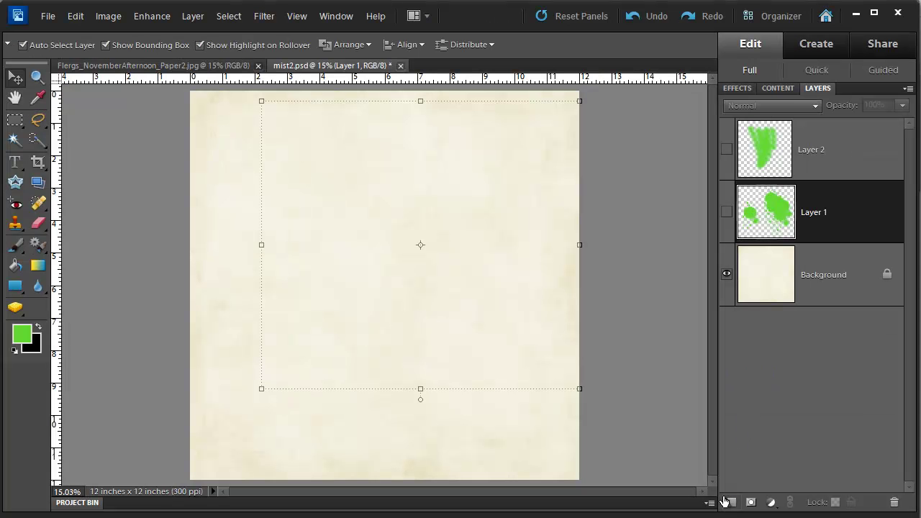
- Add Layer 3 and set up splatter brush 1084 enlarged to 2000 px
left_click(730, 502)
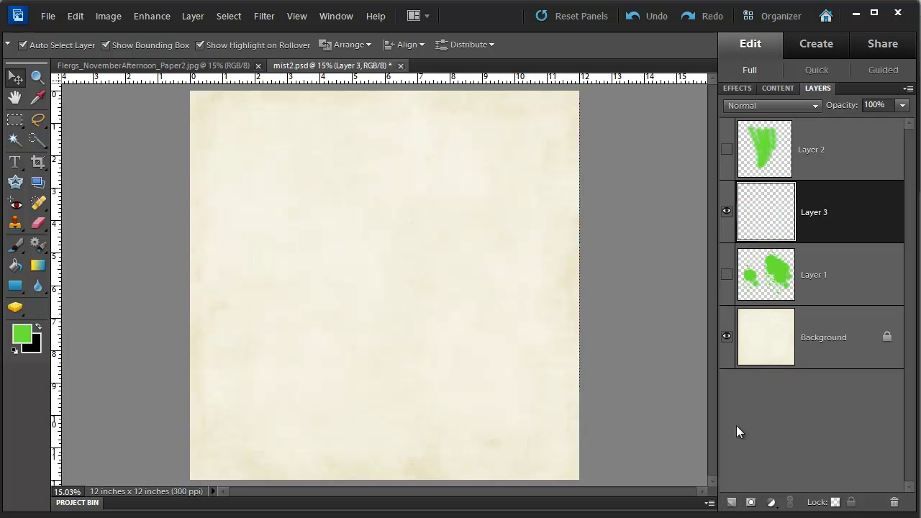
left_click(17, 252)
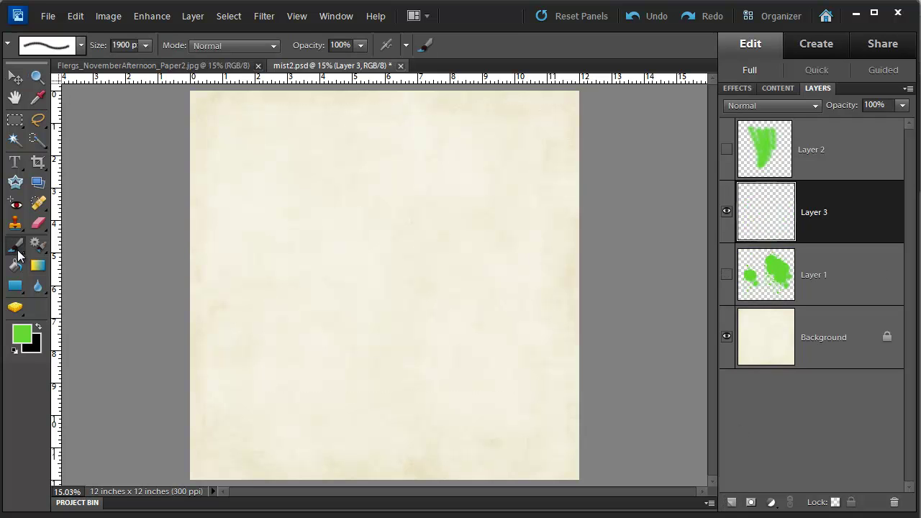
left_click(80, 45)
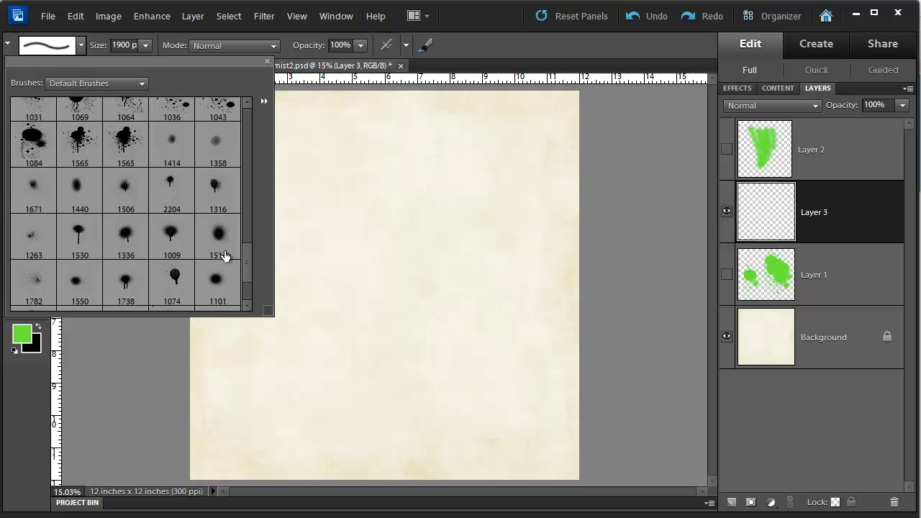
left_click(34, 153)
left_click(81, 46)
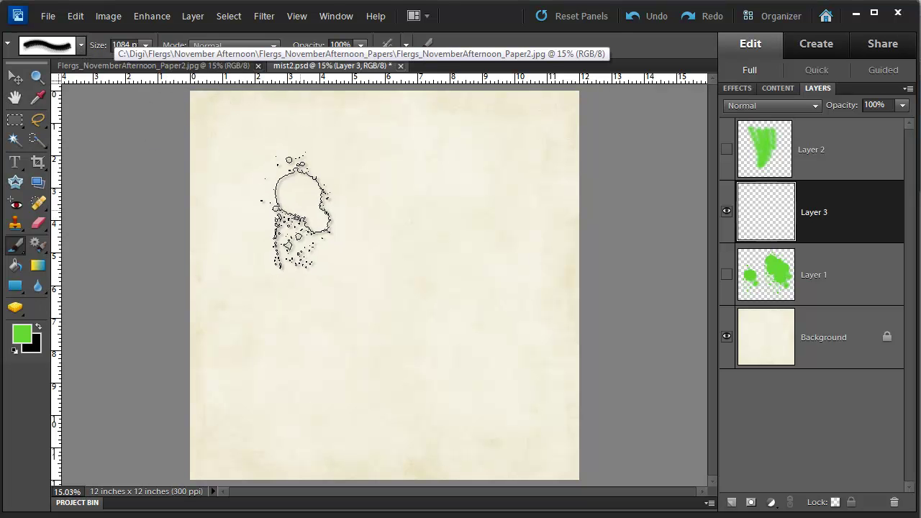
key("bracketright")
key("bracketright")
key("bracketright")
key("bracketright")
key("bracketright")
key("bracketright")
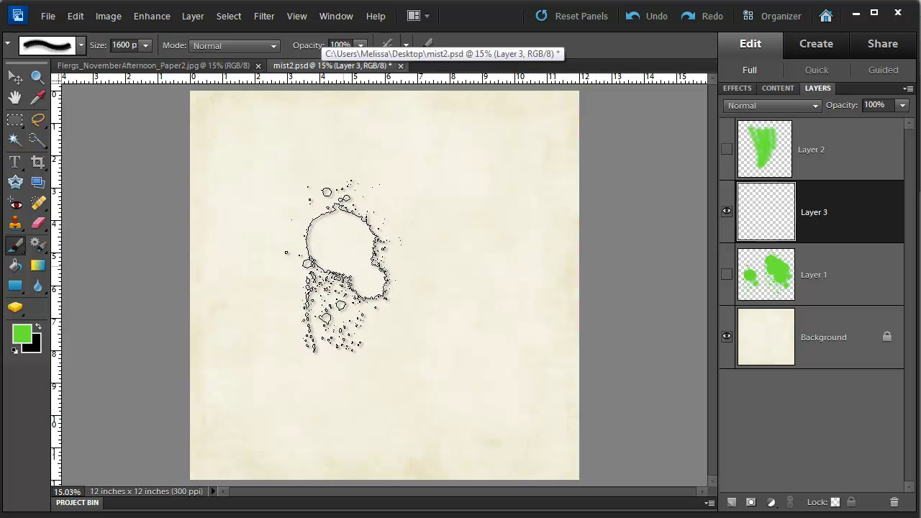
key("bracketright")
key("bracketright")
key("bracketright")
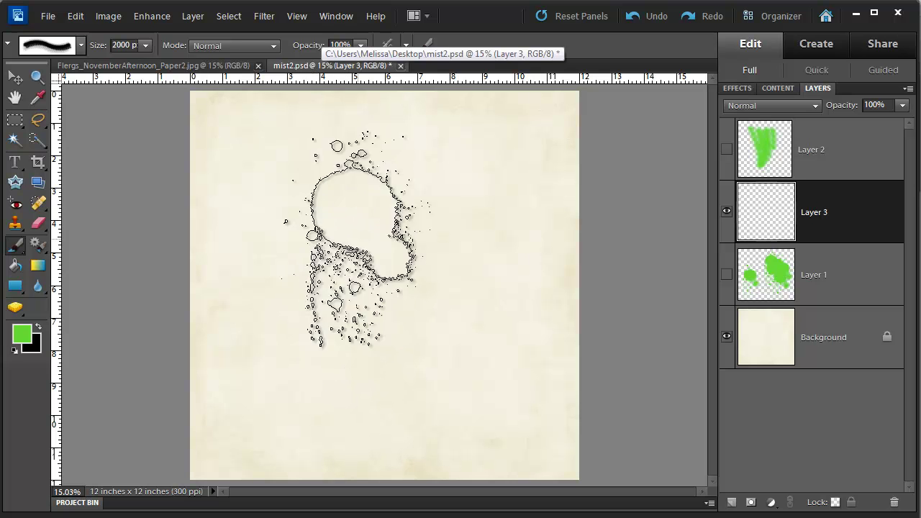
- Stamp one large green splatter left of centre on Layer 3, then set it to Color Burn at 80% opacity
left_click(309, 260)
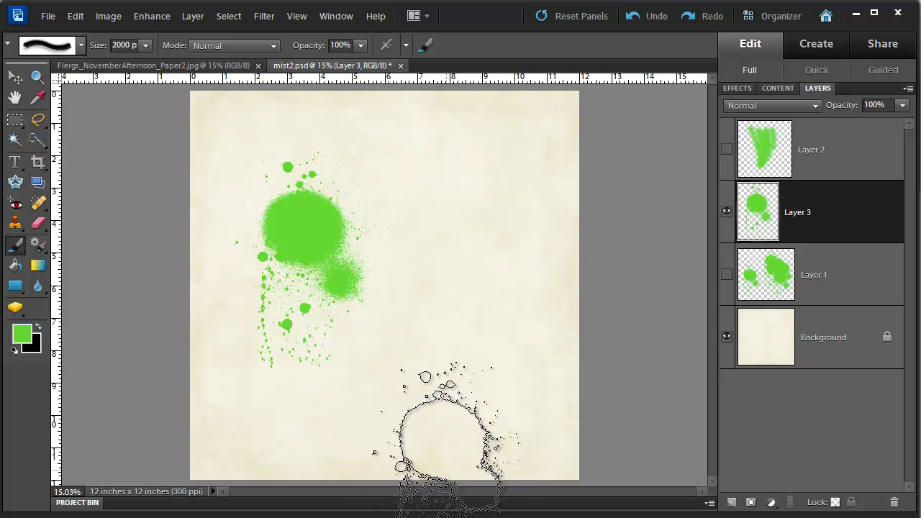
left_click(15, 77)
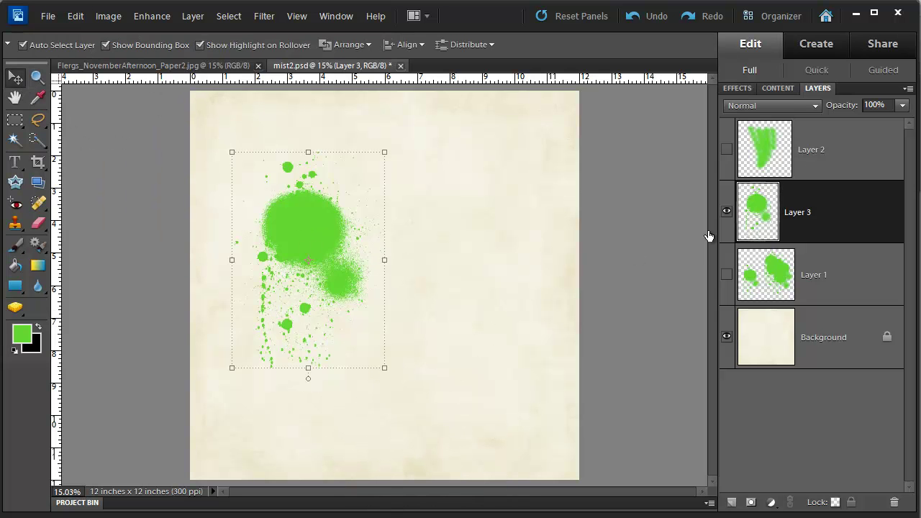
left_click(787, 108)
left_click(787, 108)
key("Down")
key("Down")
key("Down")
key("Down")
key("Down")
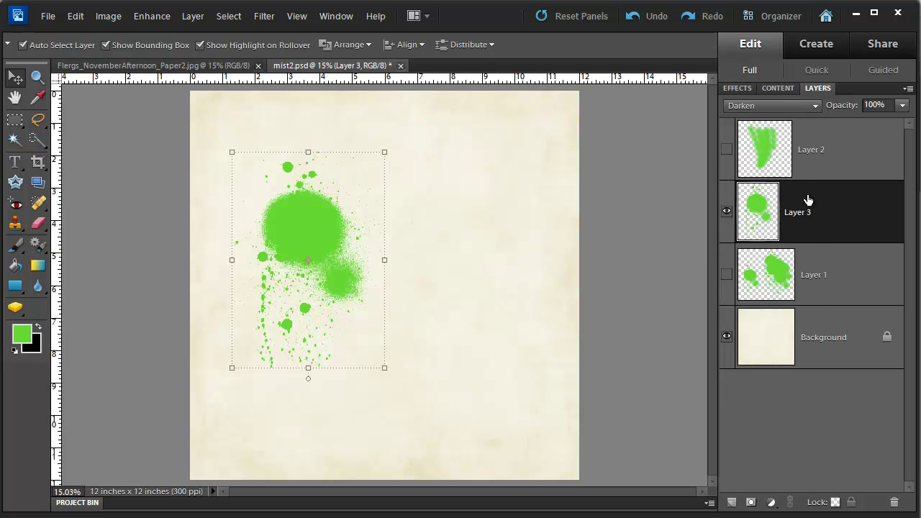
key("Up")
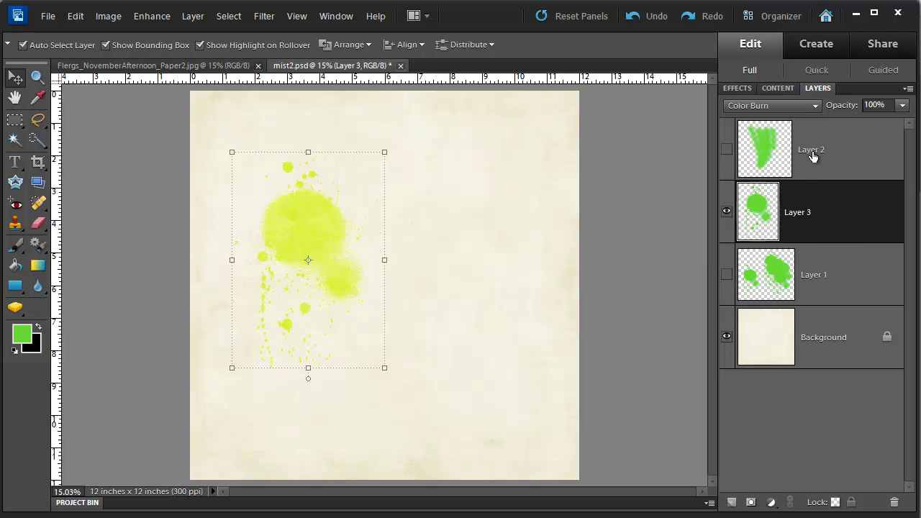
left_click_drag(847, 112, 833, 113)
key("alt+comma")
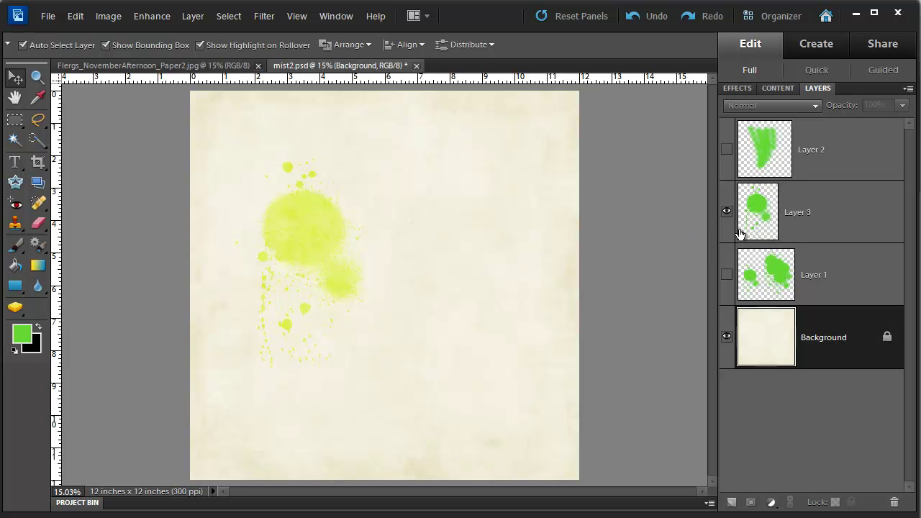
key("ctrl+plus")
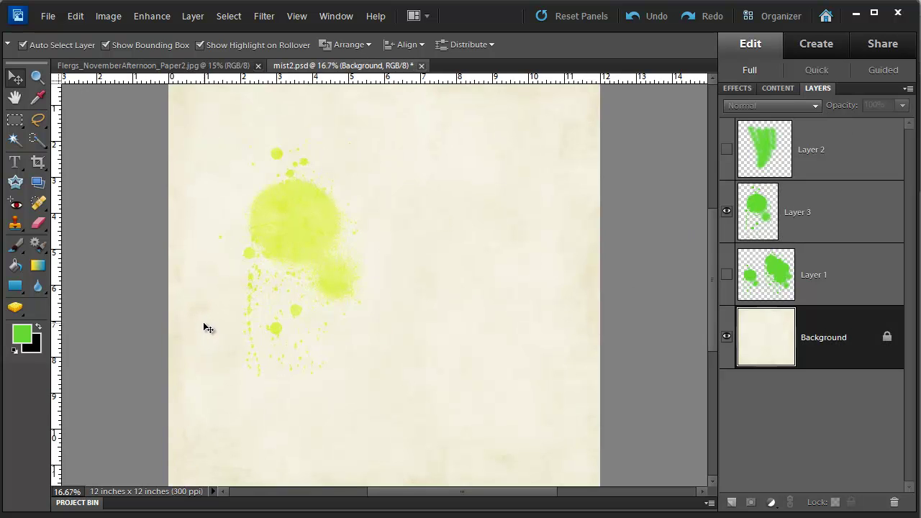
key("ctrl+plus")
key("ctrl+plus")
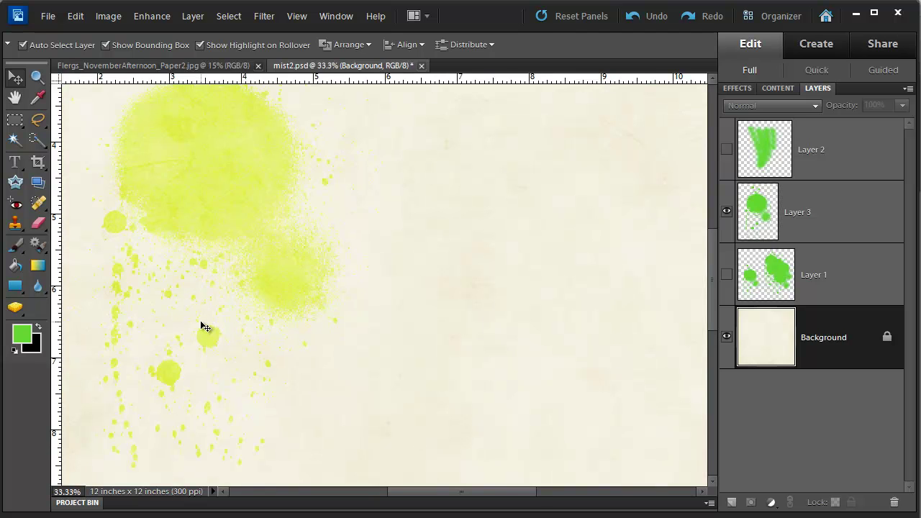
key("ctrl+minus")
key("ctrl+minus")
key("ctrl+plus")
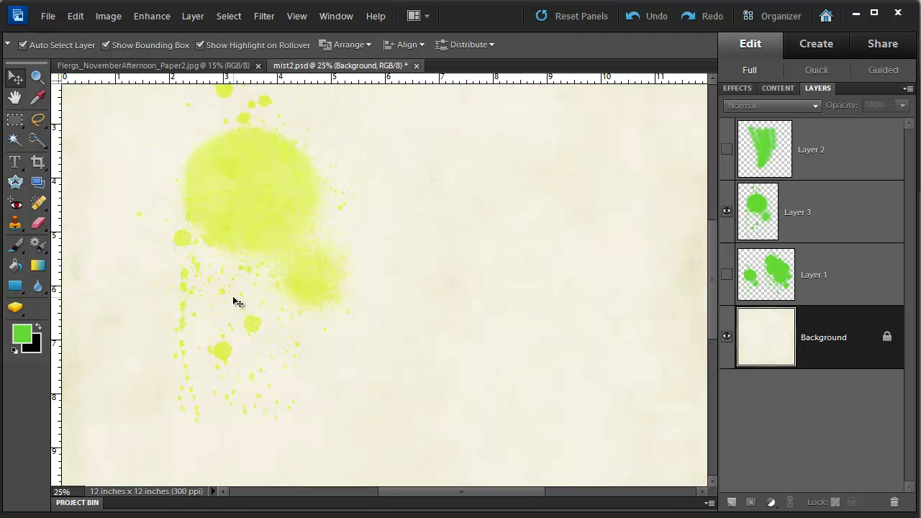